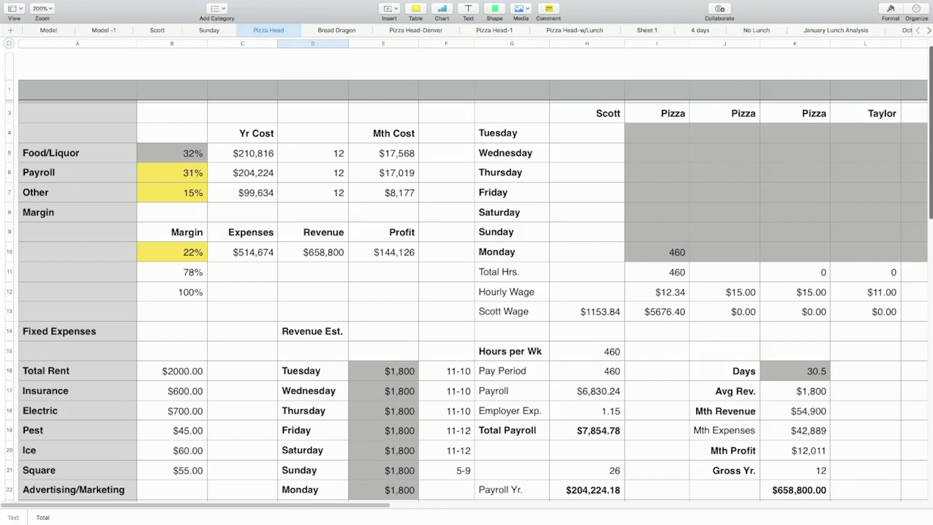
left_click(103, 364)
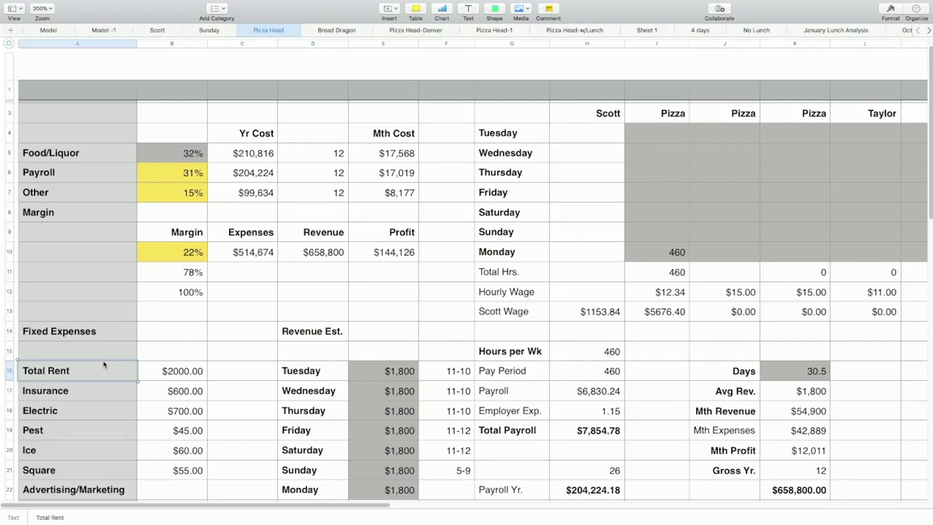
key("Down")
key("Down")
key("Down")
key("Down")
key("Down")
key("Down")
key("Down")
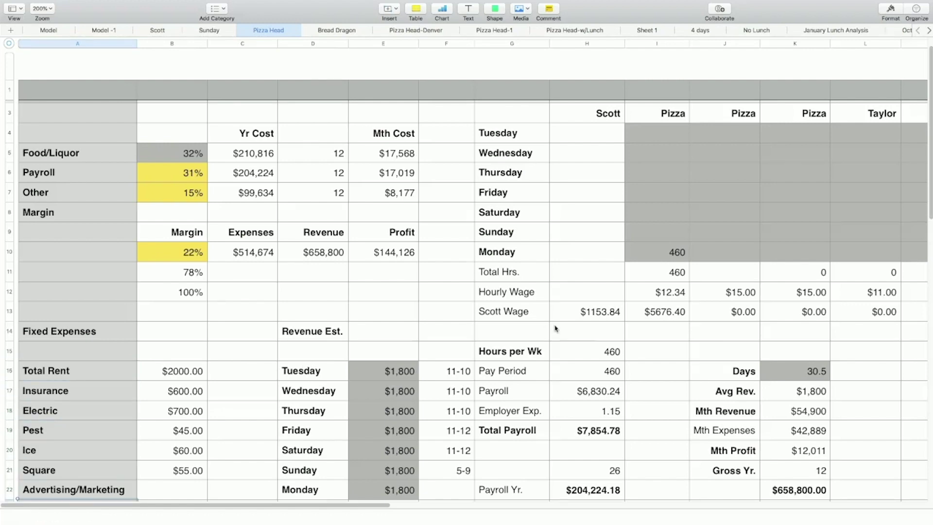
key("Down")
key("Down")
key("Down")
key("Down")
key("Down")
key("Down")
key("Down")
key("Down")
key("Down")
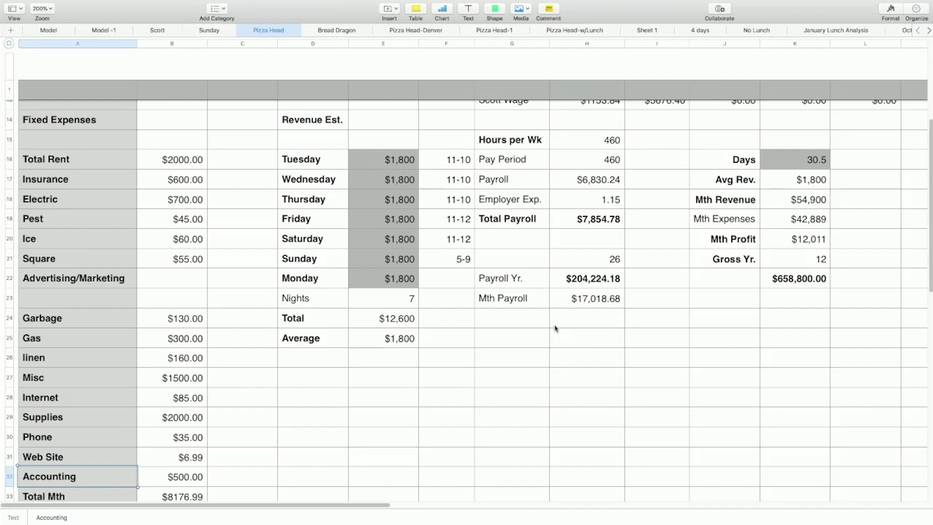
key("Down")
key("Down")
key("Down")
key("Down")
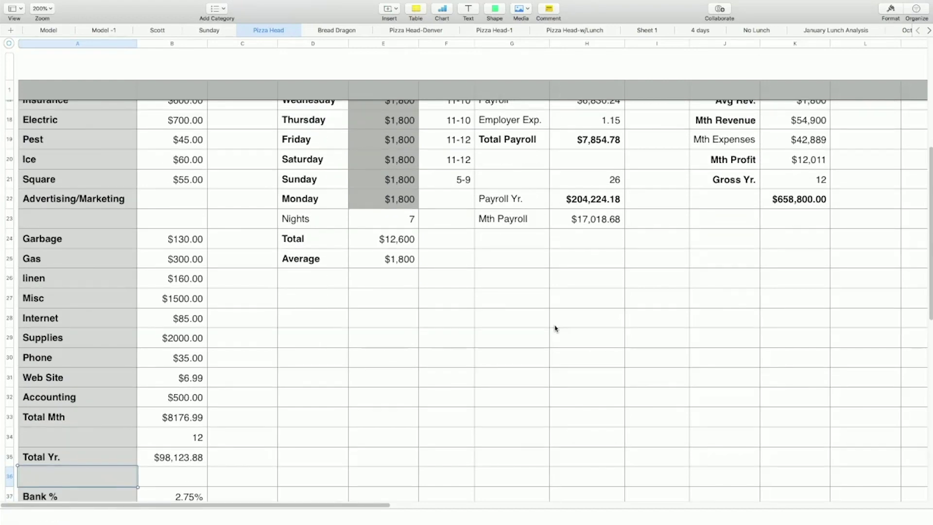
key("Down")
key("Down")
key("Down")
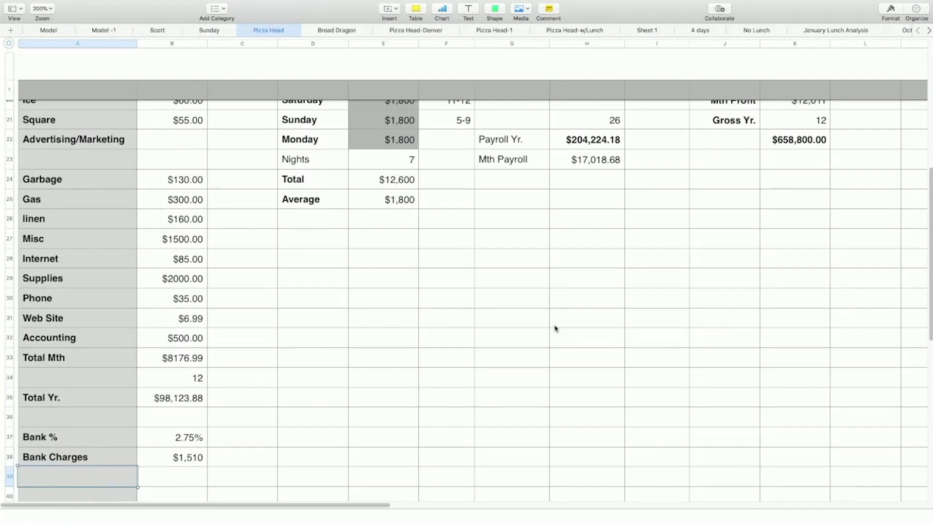
key("Up")
key("Up")
key("Up")
key("Up")
key("Up")
key("Up")
key("Up")
key("Up")
key("Up")
key("Up")
key("Up")
key("Up")
key("Up")
key("Up")
key("Up")
key("Up")
key("Up")
key("Up")
key("Up")
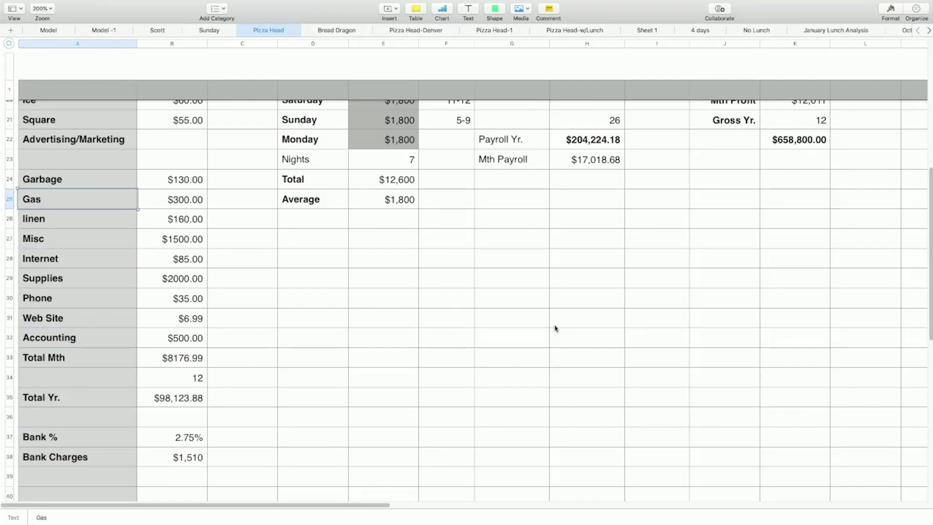
key("Up")
key("Up")
key("Up")
key("Up")
key("Up")
key("Up")
key("Up")
key("Up")
key("Up")
key("Up")
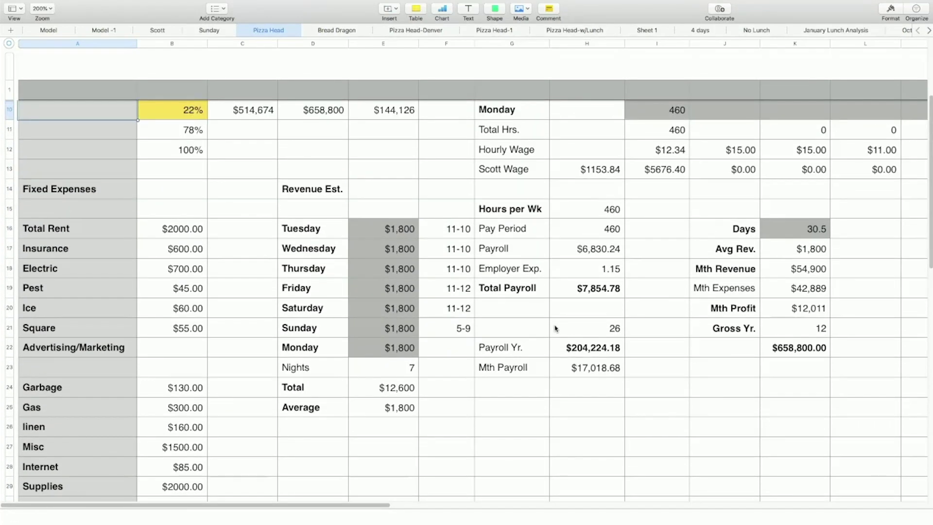
key("Right")
key("Right")
key("Right")
key("Down")
key("Down")
key("Down")
key("Down")
key("Down")
key("Down")
key("Down")
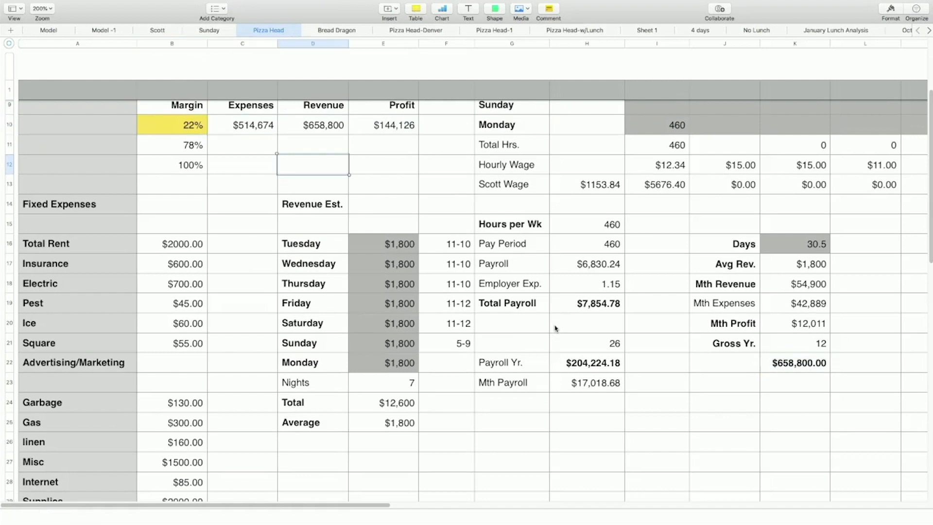
key("Up")
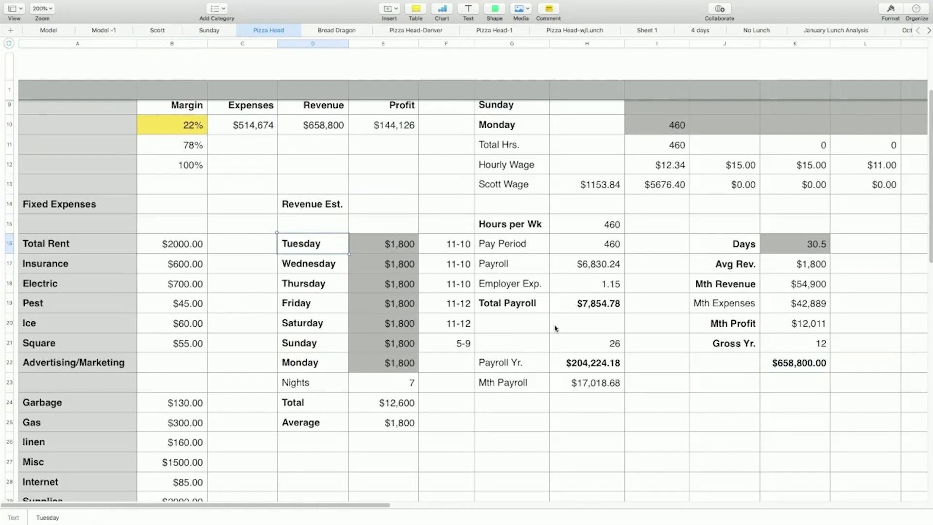
key("Right")
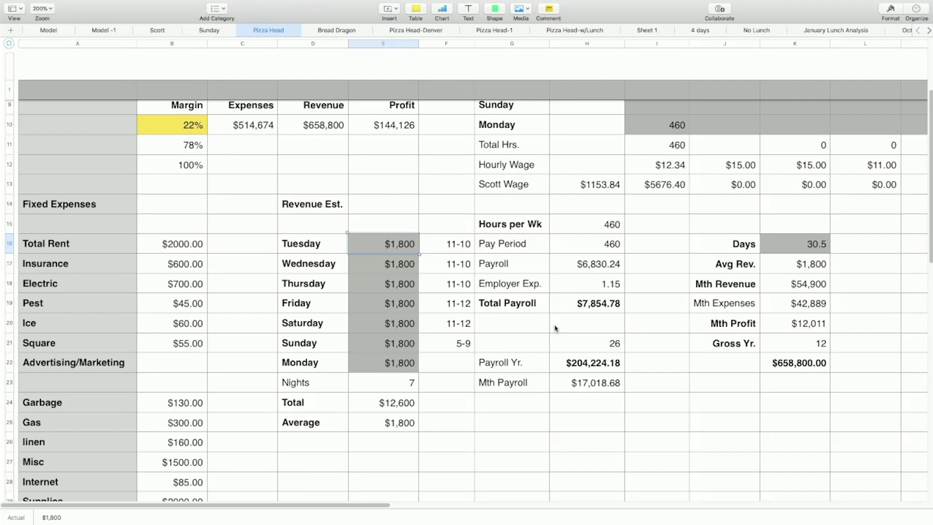
key("Up")
key("Up")
key("Up")
key("Up")
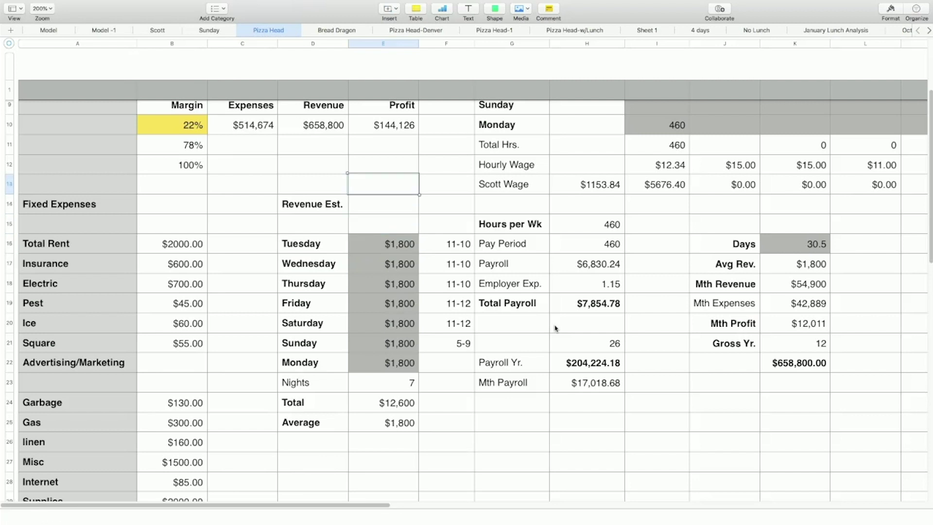
key("Right")
key("Right")
key("Right")
key("Right")
key("Right")
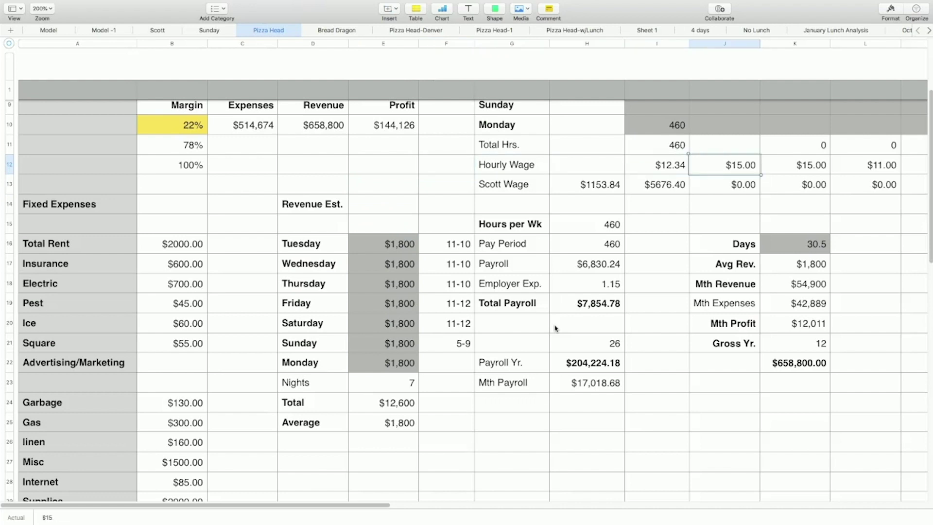
key("Left")
key("Up")
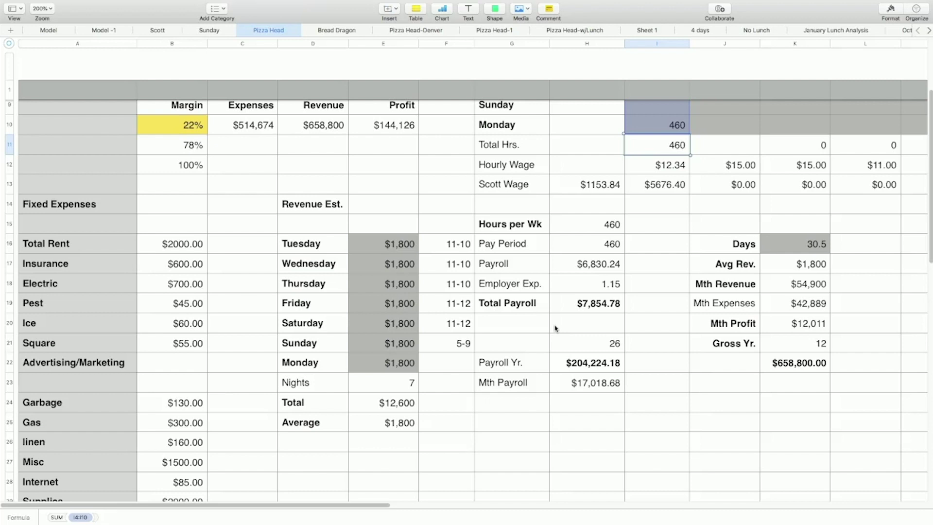
key("Down")
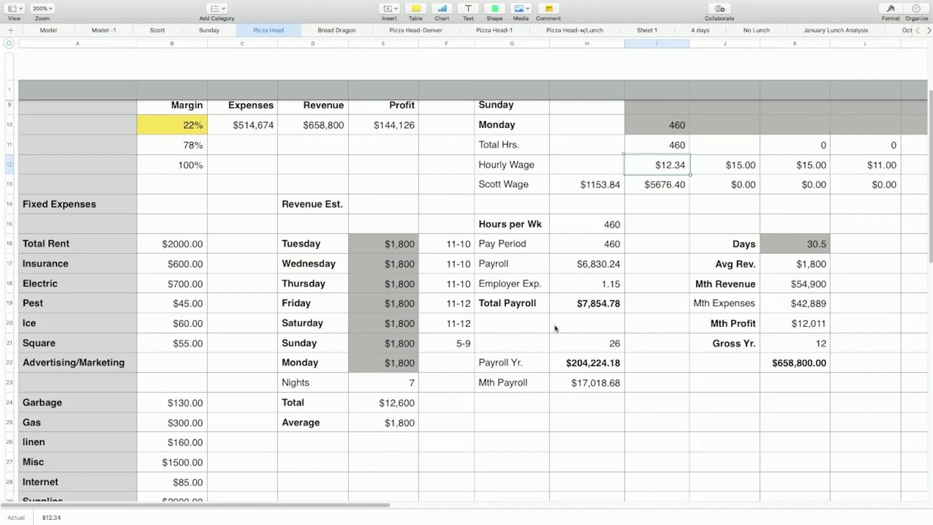
key("Down")
key("Down")
key("Down")
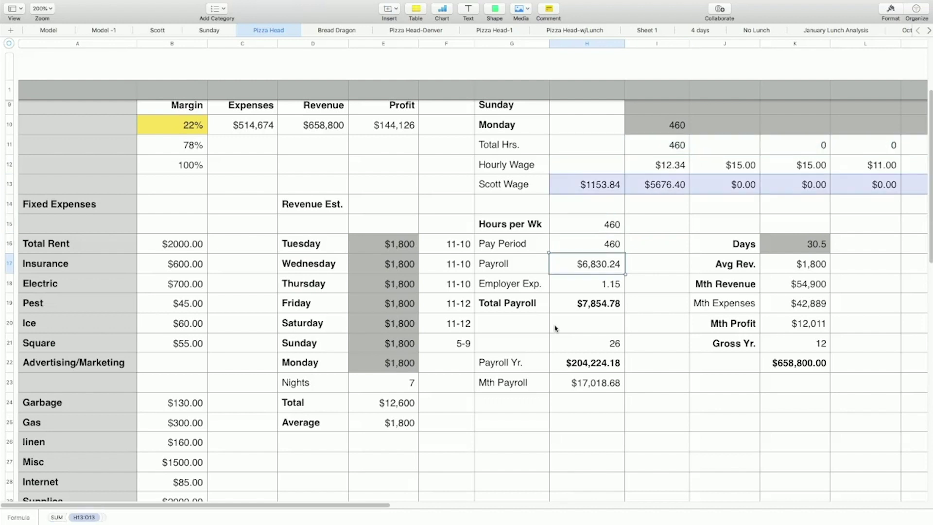
key("Left")
key("Down")
key("Down")
key("Down")
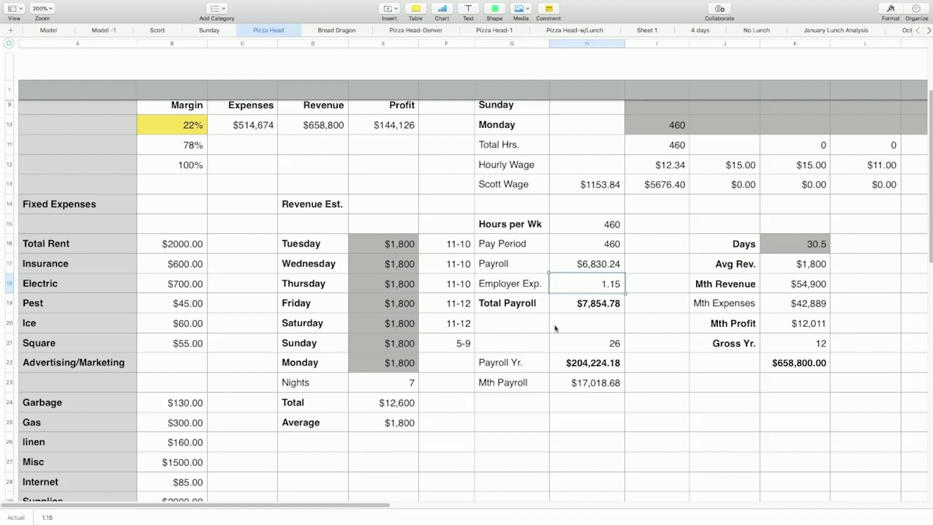
key("Down")
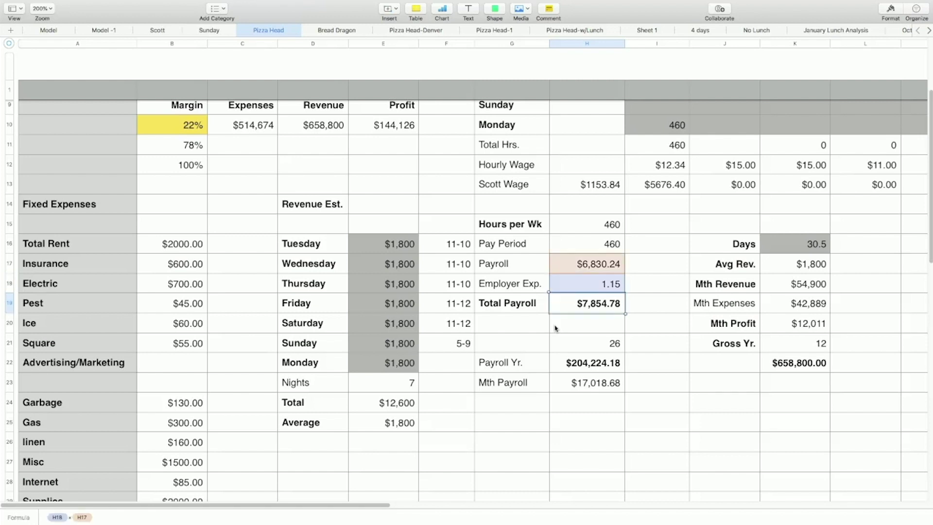
left_click(556, 329)
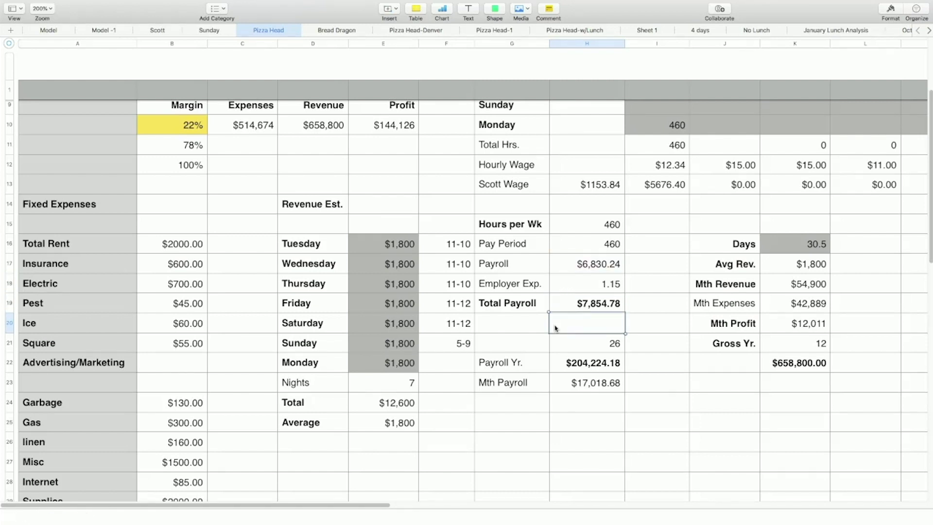
key("Down")
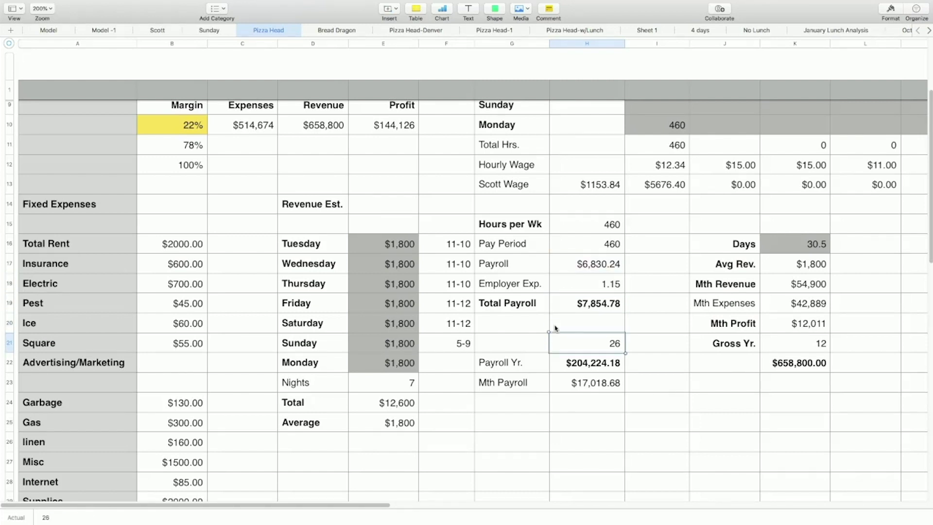
key("Down")
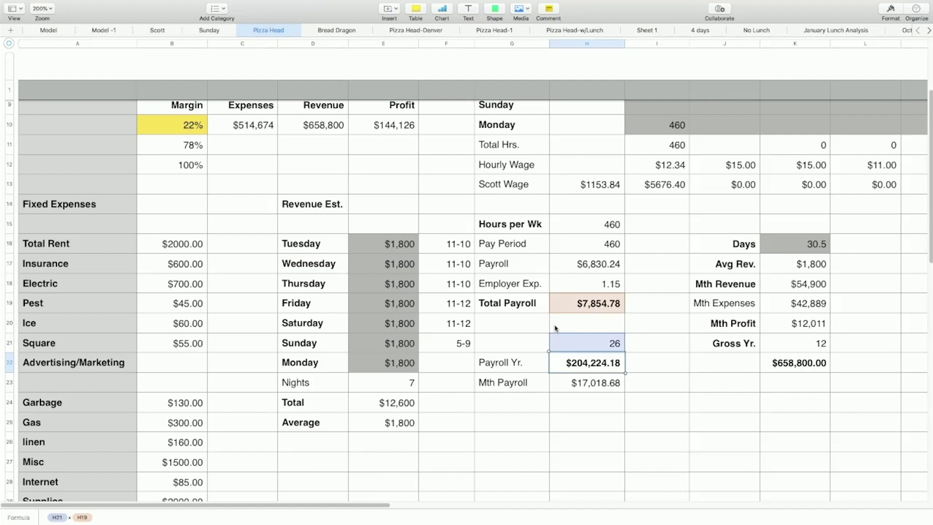
key("Down")
key("Up")
key("Up")
key("Up")
key("Up")
key("Up")
key("Up")
key("Up")
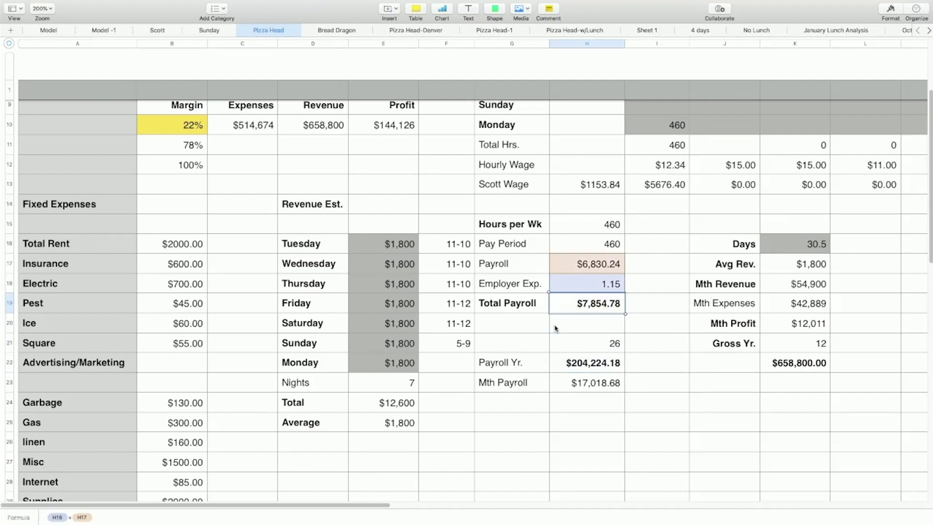
key("Right")
key("Right")
key("Right")
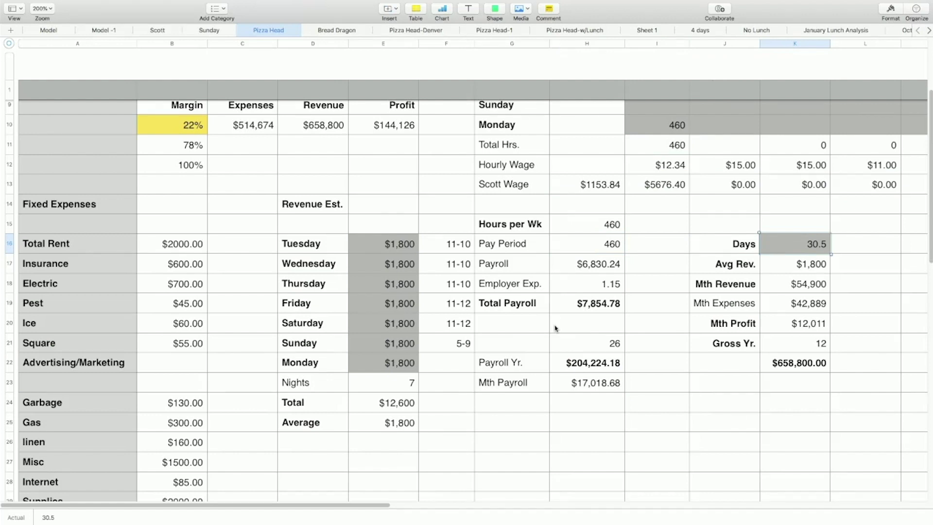
key("Down")
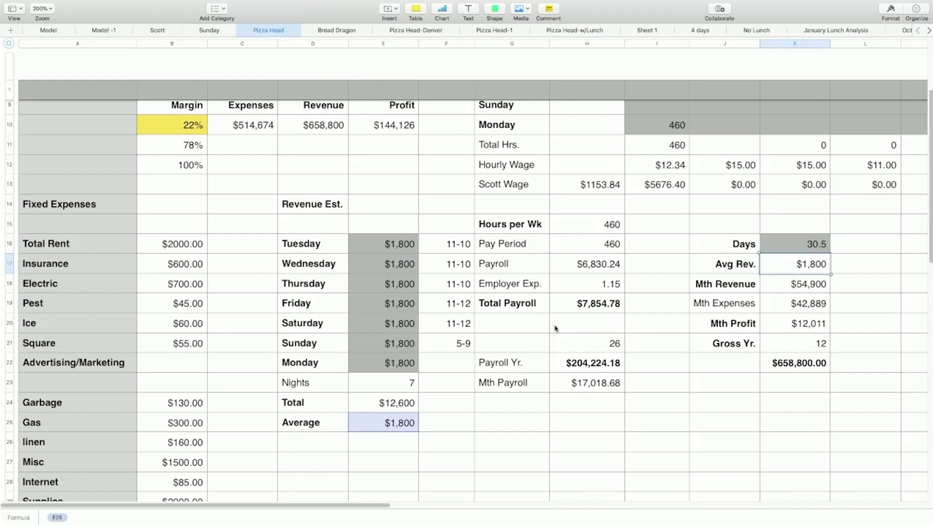
key("Down")
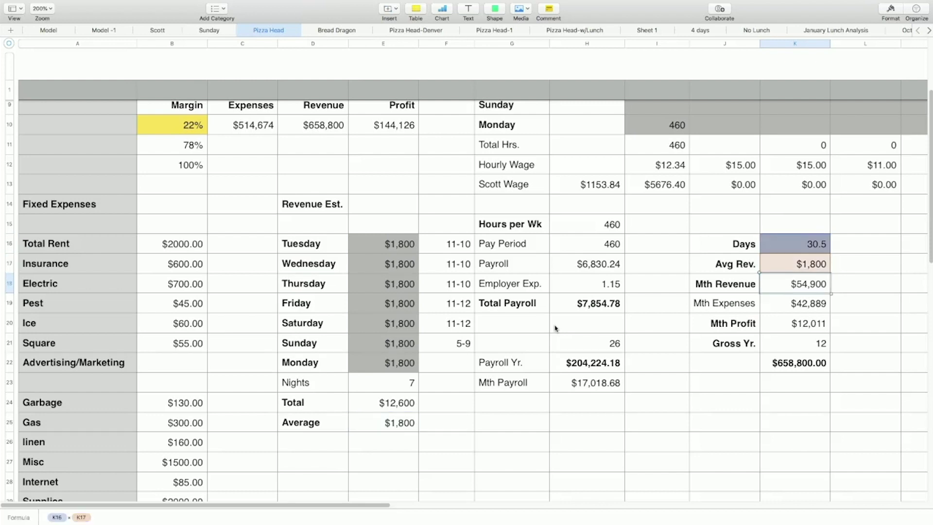
key("Down")
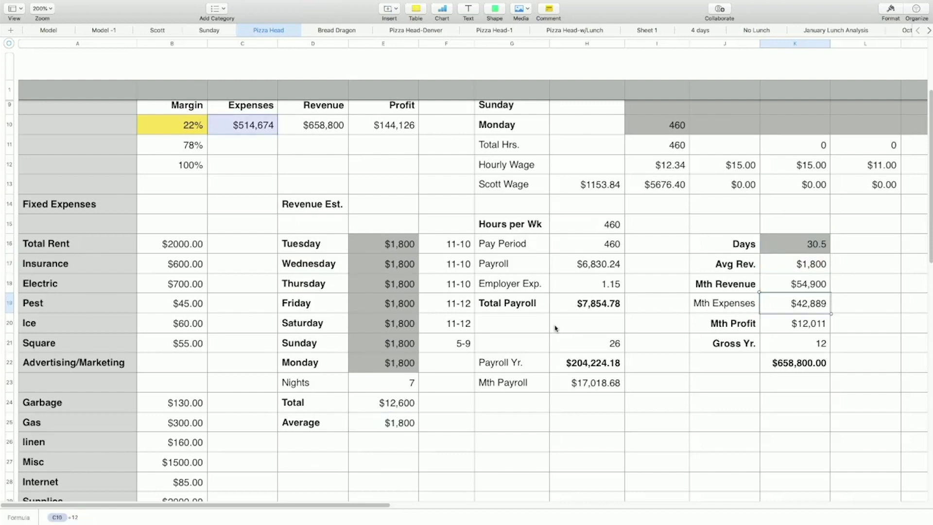
key("Down")
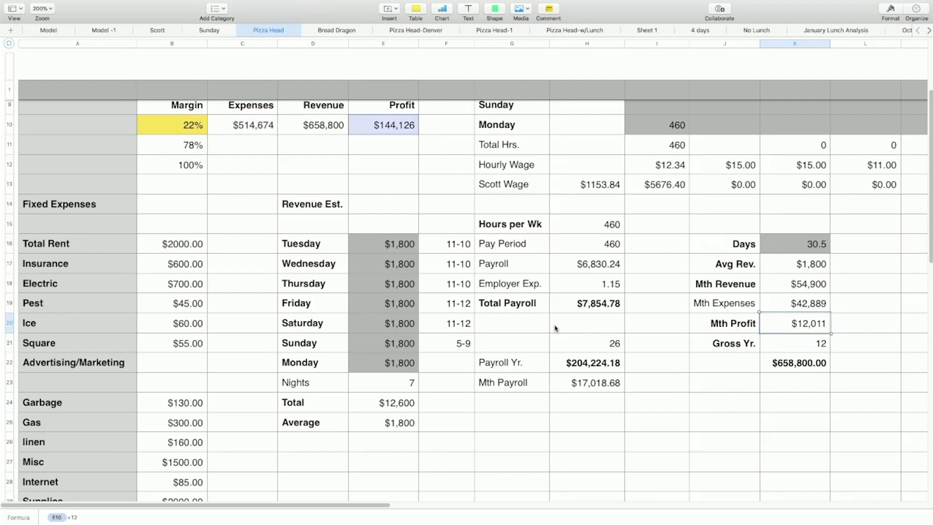
key("Down")
key("Down")
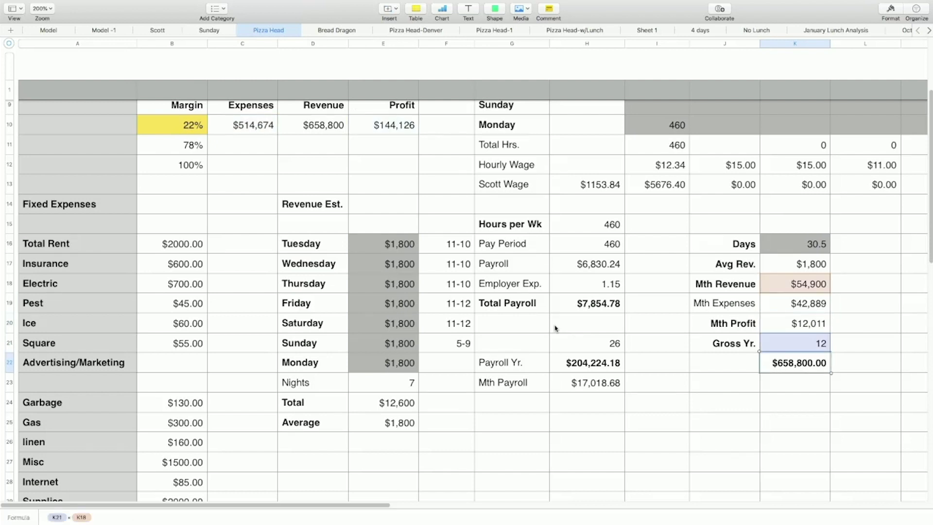
key("Up")
key("Up")
key("Up")
key("Up")
key("Up")
key("Up")
key("Up")
key("Up")
key("Up")
key("Up")
key("Up")
key("Up")
key("Up")
key("Up")
key("Up")
key("Up")
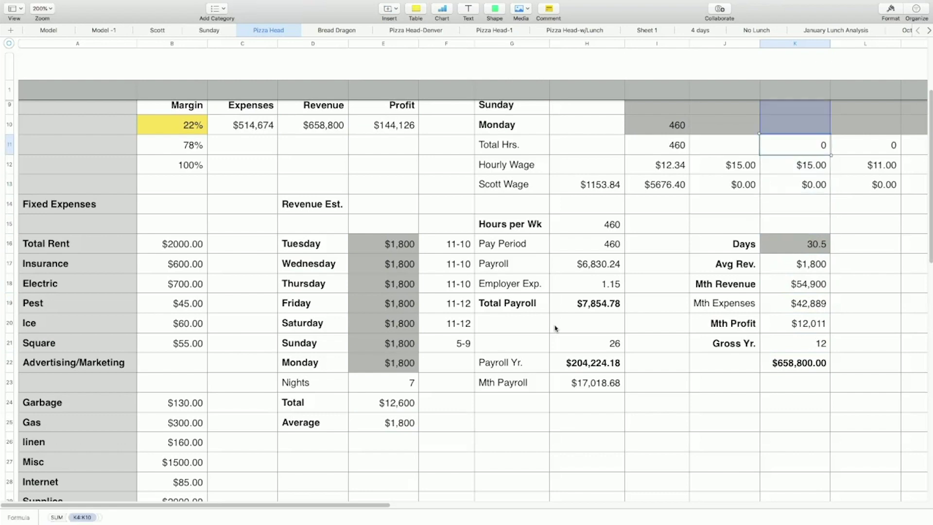
key("Up")
key("Up")
key("Up")
key("Up")
key("Up")
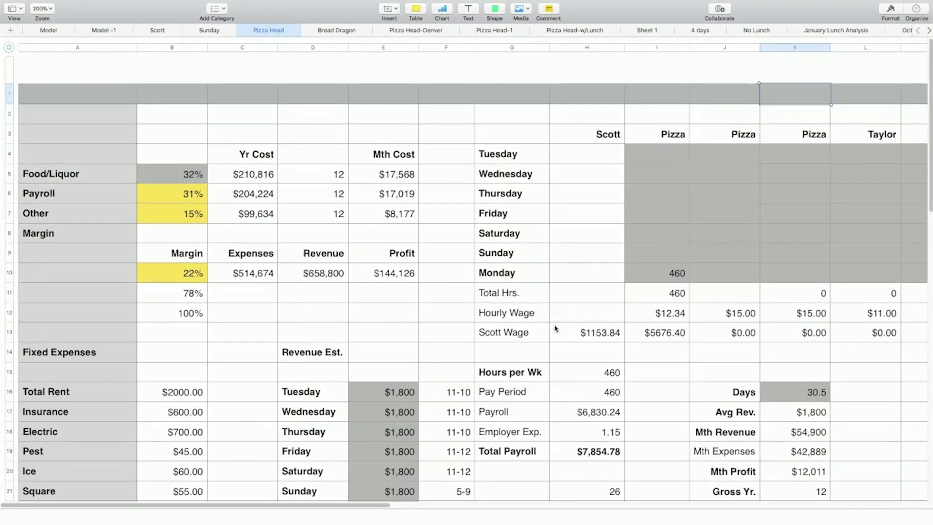